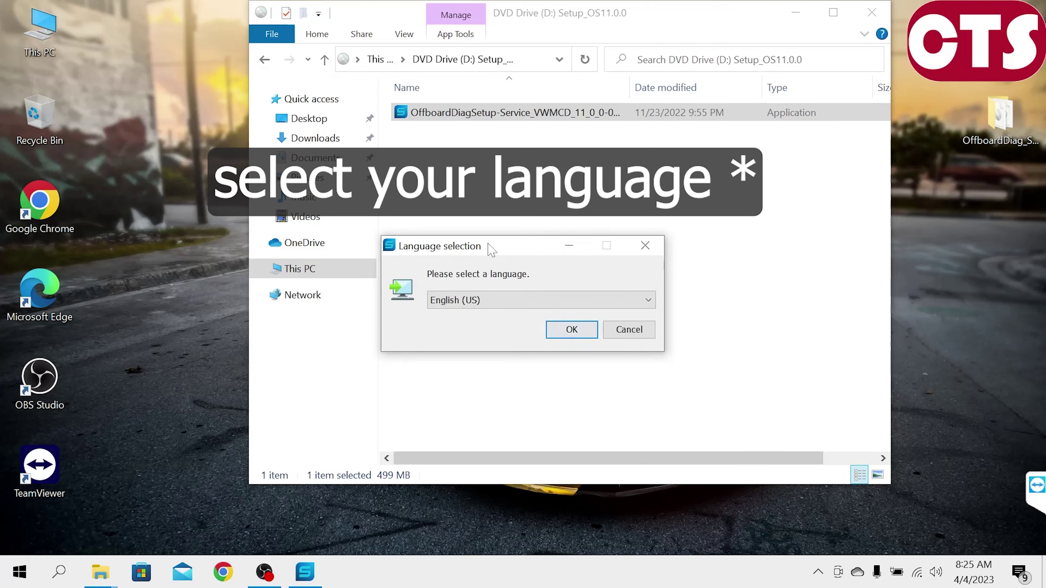
Accept English (US) as the setup language and leave the optional VAS6154 host name empty
click(558, 329)
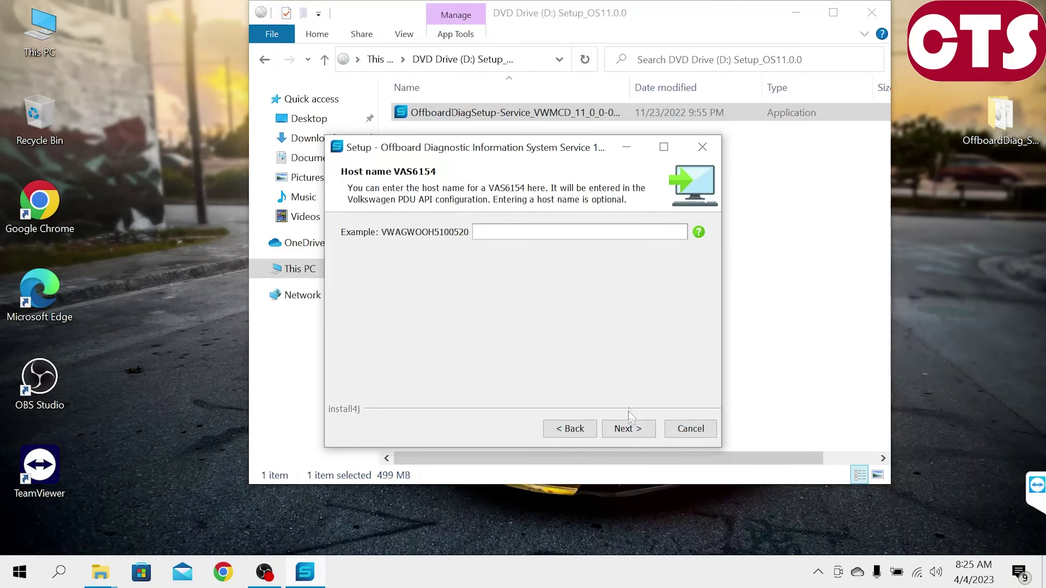
click(626, 428)
Choose license.dat from the desktop's OffboardDiag_Service_11\Patch folder as the license file, keeping the copy into the installation folder
click(672, 234)
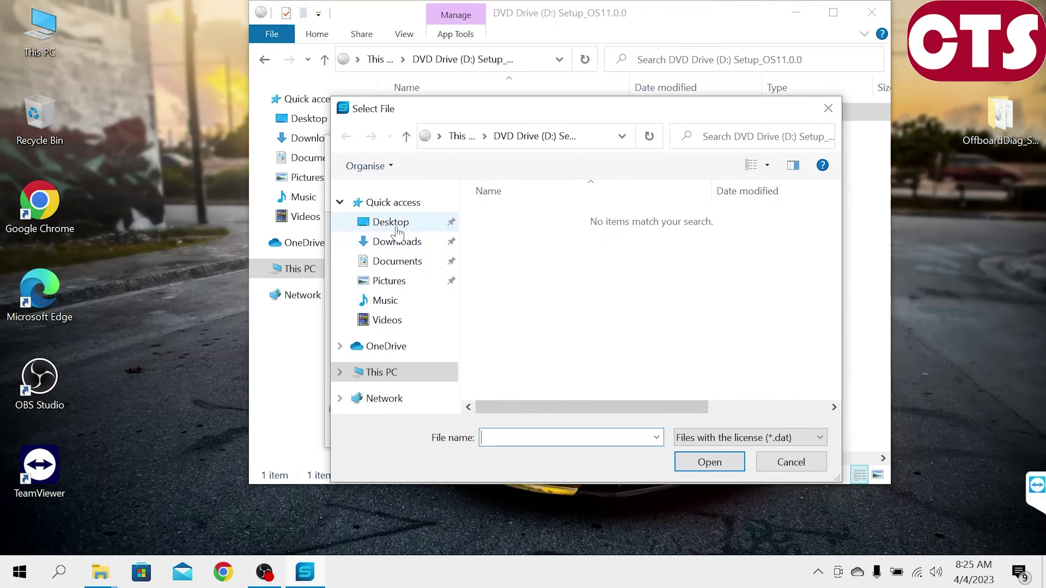
click(396, 227)
double_click(549, 217)
double_click(549, 218)
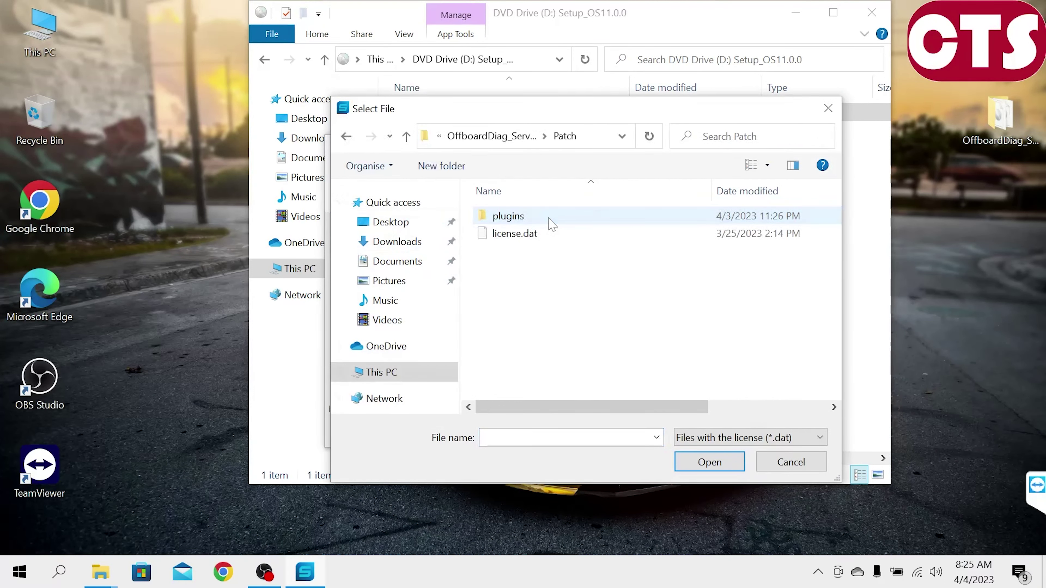
click(516, 233)
click(704, 462)
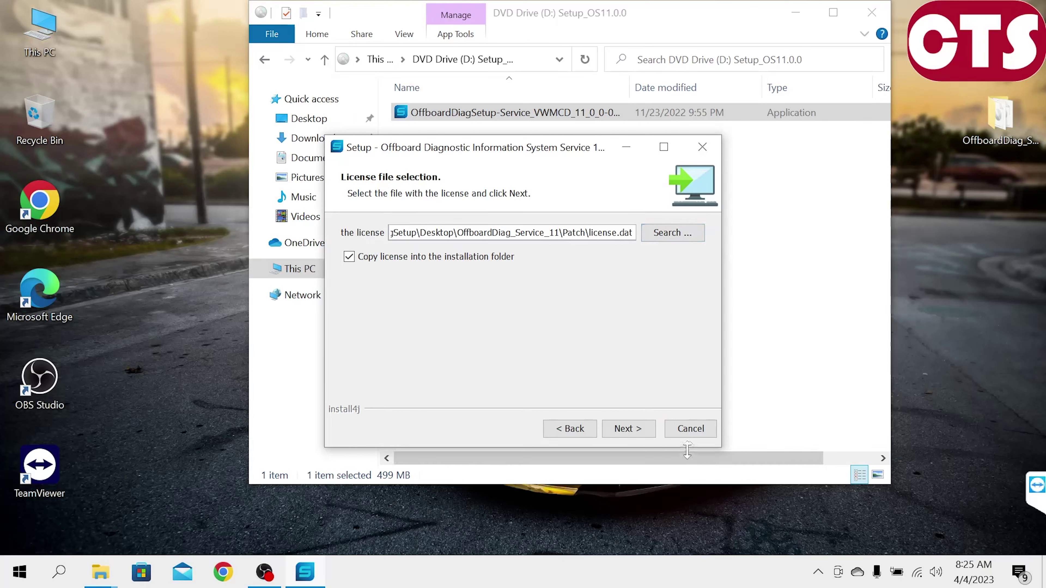
click(629, 430)
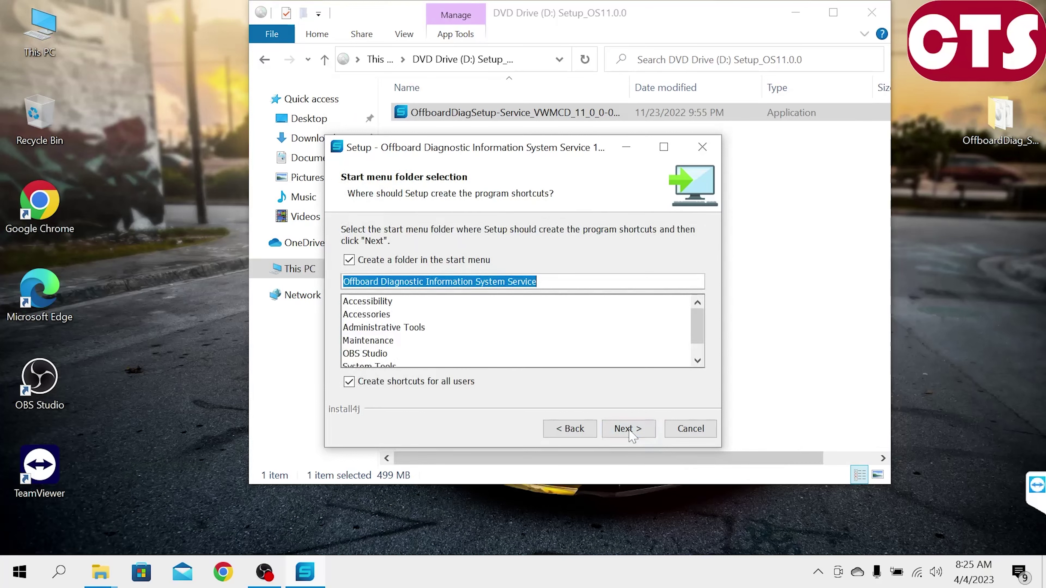
Install Offboard Diagnostic Information System Service with the default start menu folder and shortcuts for all users, and finish the setup
click(629, 429)
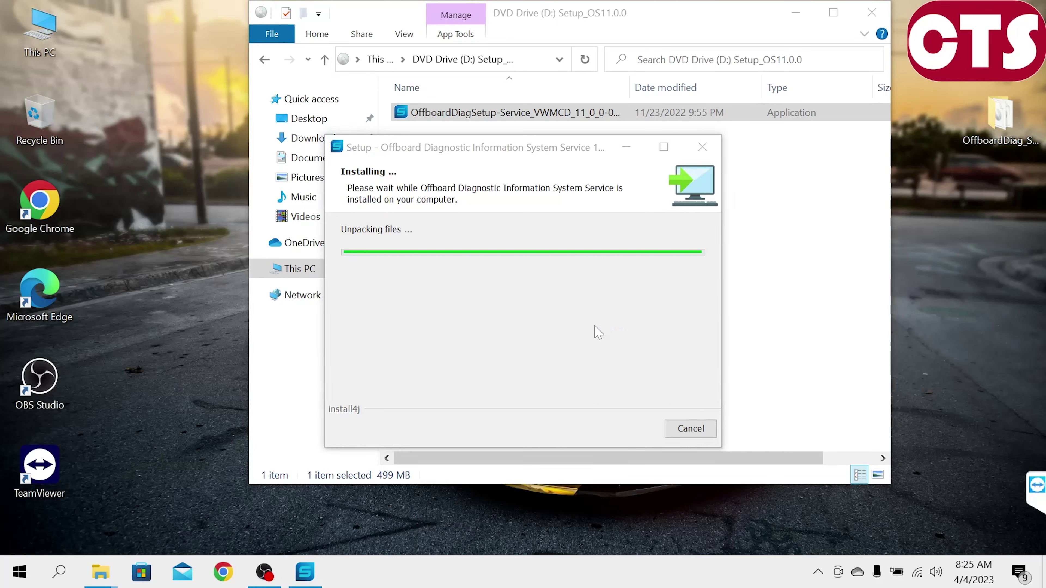
click(794, 12)
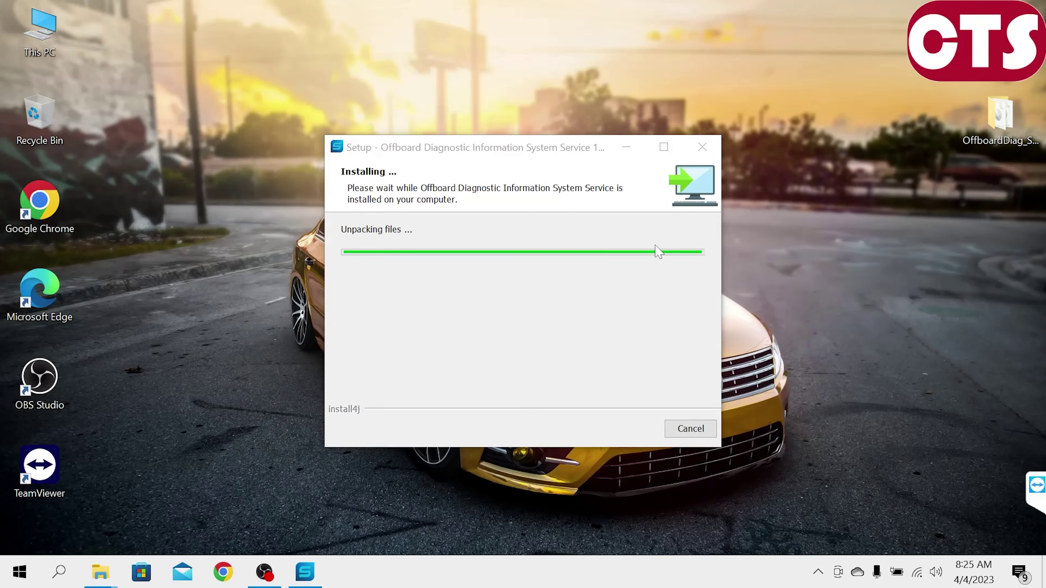
mouse_move(573, 157)
mouse_down()
mouse_move(742, 158)
mouse_move(573, 157)
mouse_up()
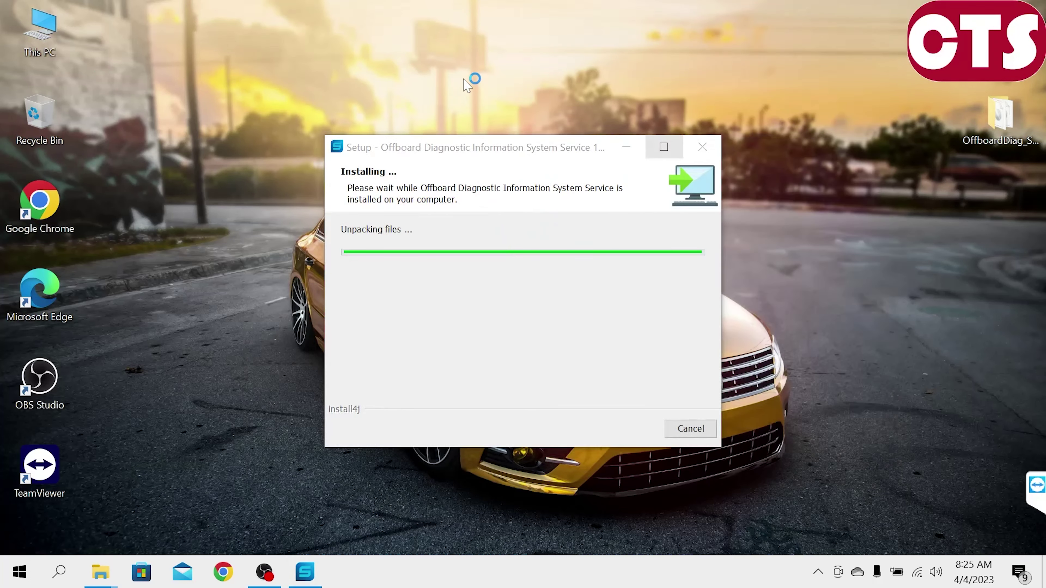
drag(405, 149, 266, 29)
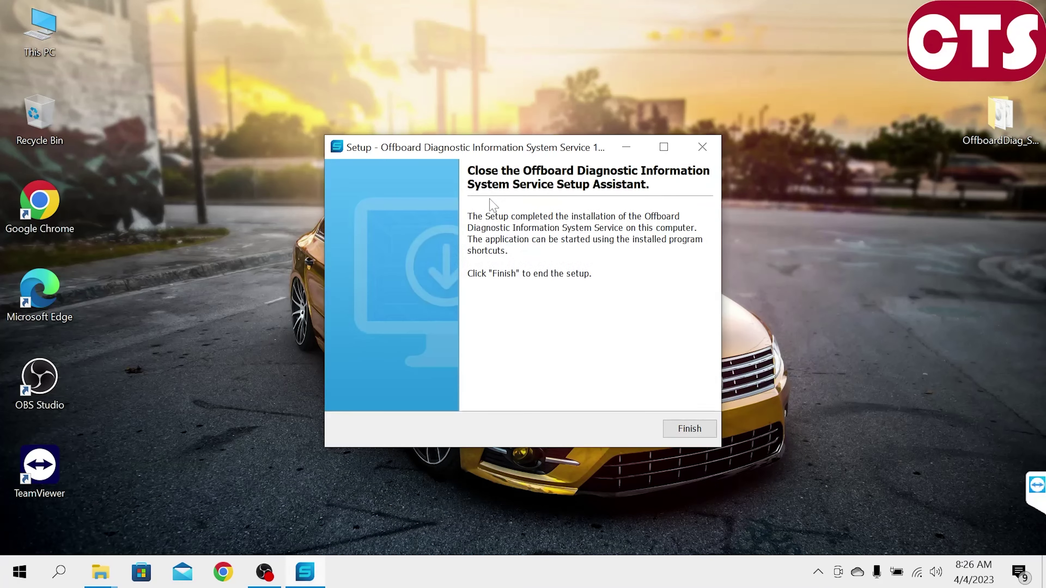
click(675, 430)
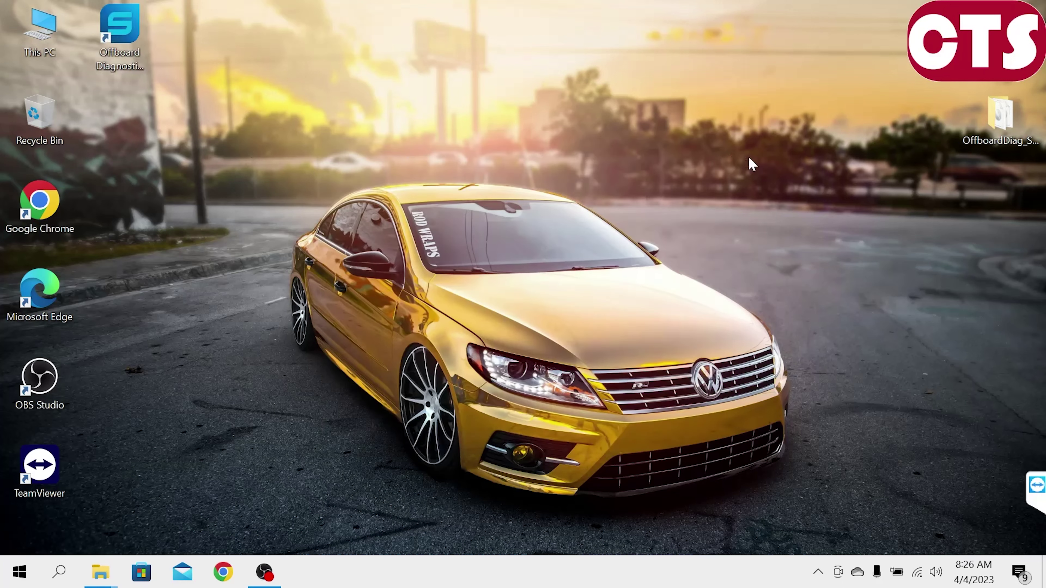
right_click(768, 166)
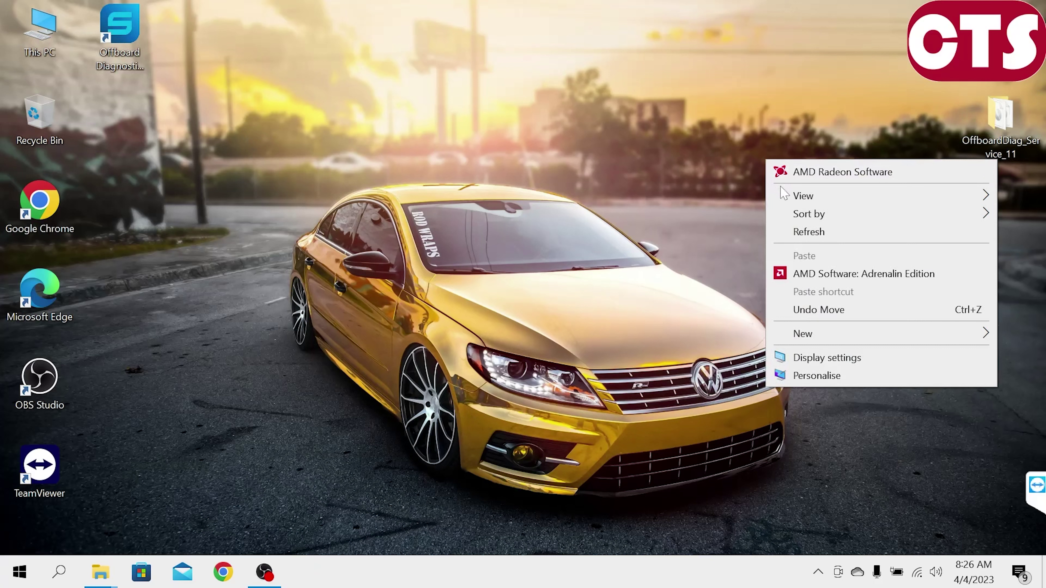
click(796, 230)
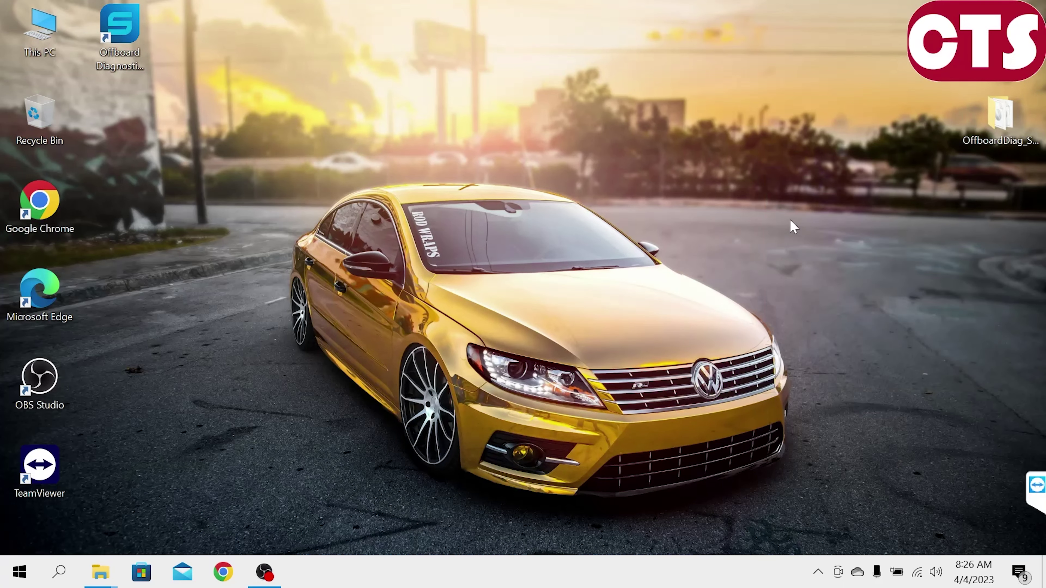
Copy the plugins folder and OffboardDiagLauncher from the Patch folder inside OffboardDiag_Service_11
double_click(1001, 120)
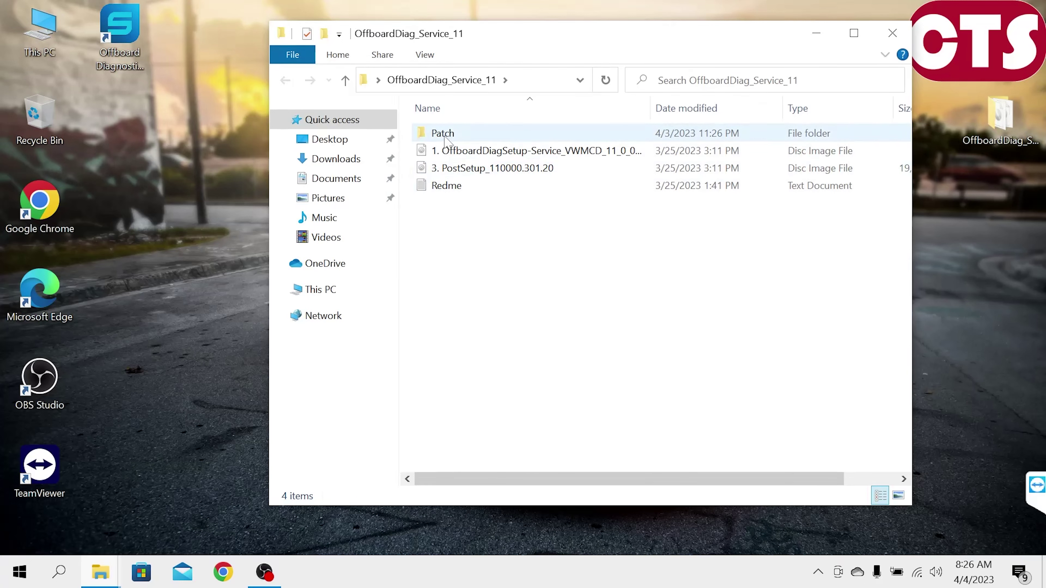
double_click(449, 136)
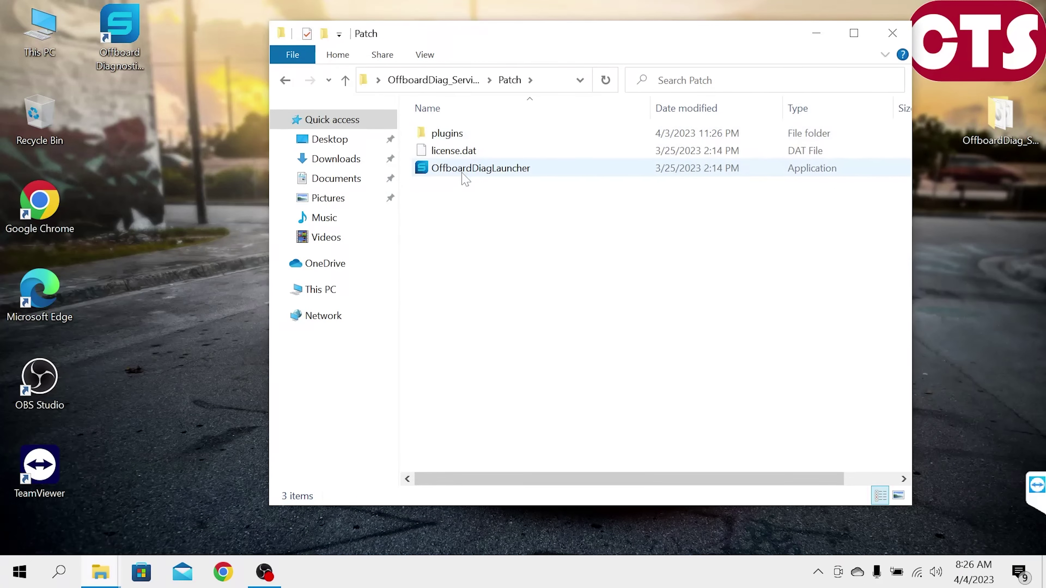
click(463, 175)
ctrl+click(449, 138)
right_click(449, 138)
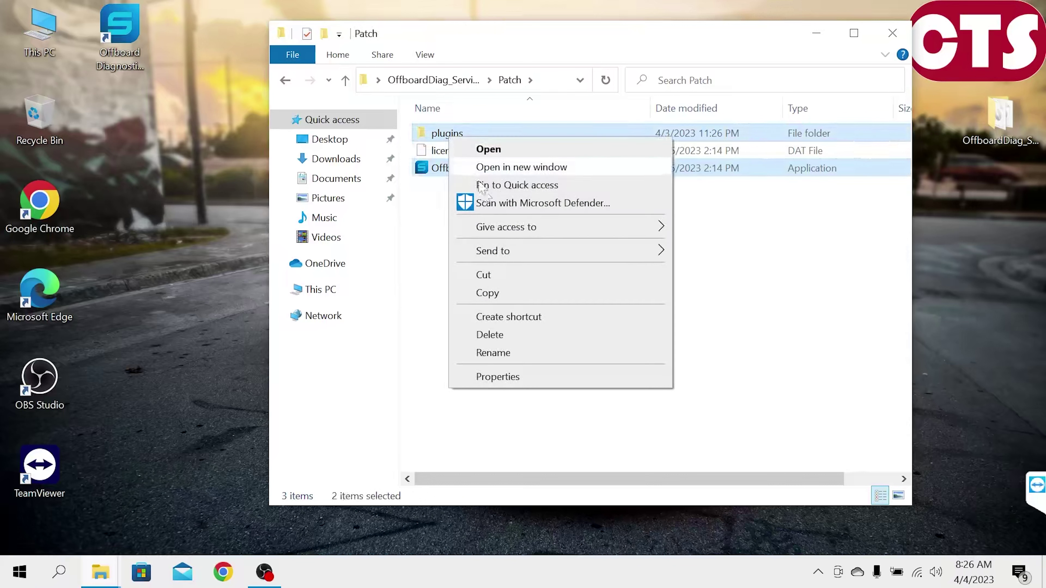
click(510, 293)
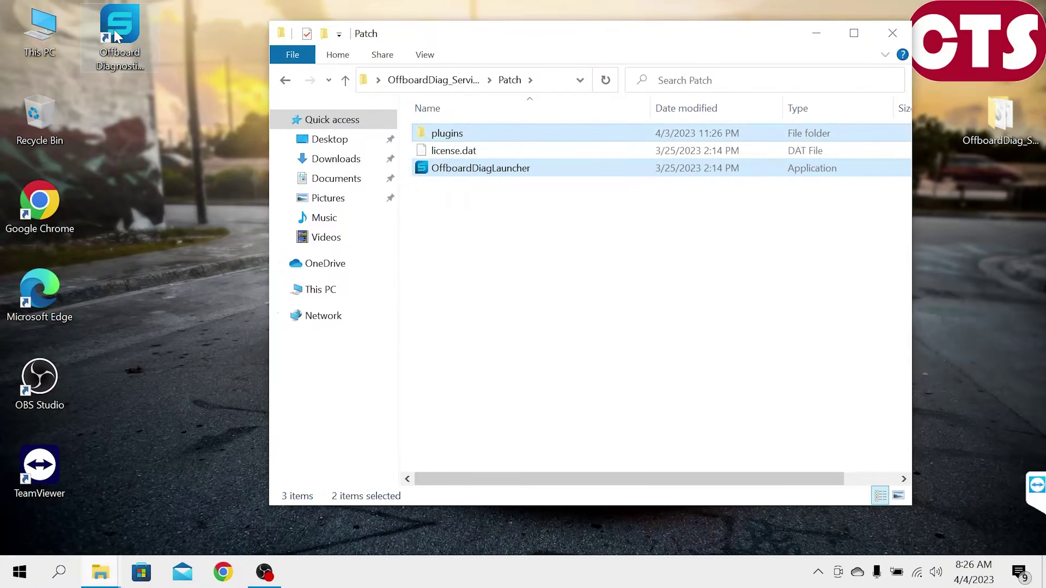
Paste the copied patch items into the desktop shortcut's program folder, replacing existing files with administrator permission, and clear away the folder windows
right_click(117, 32)
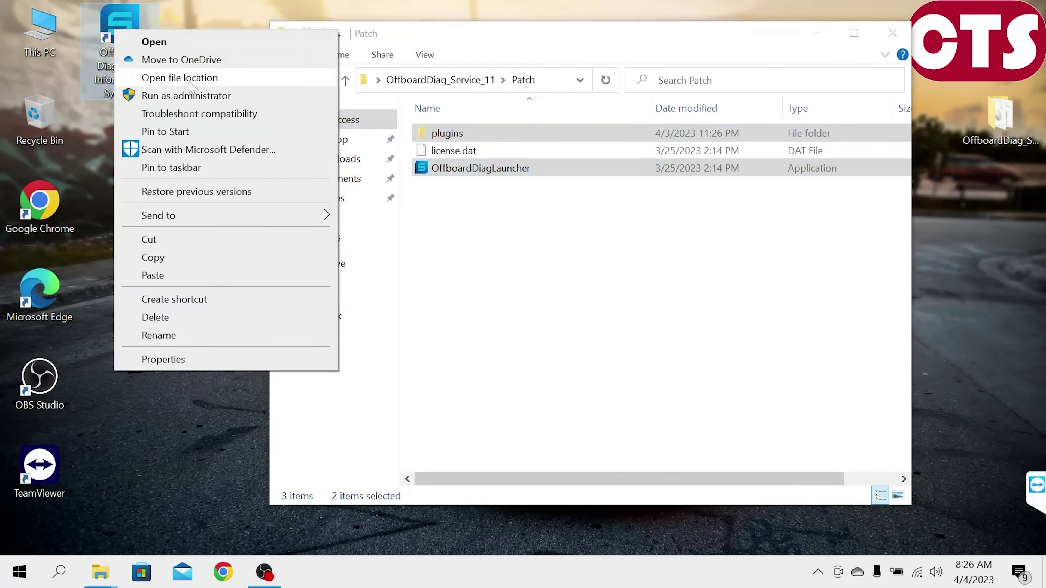
click(165, 80)
right_click(512, 421)
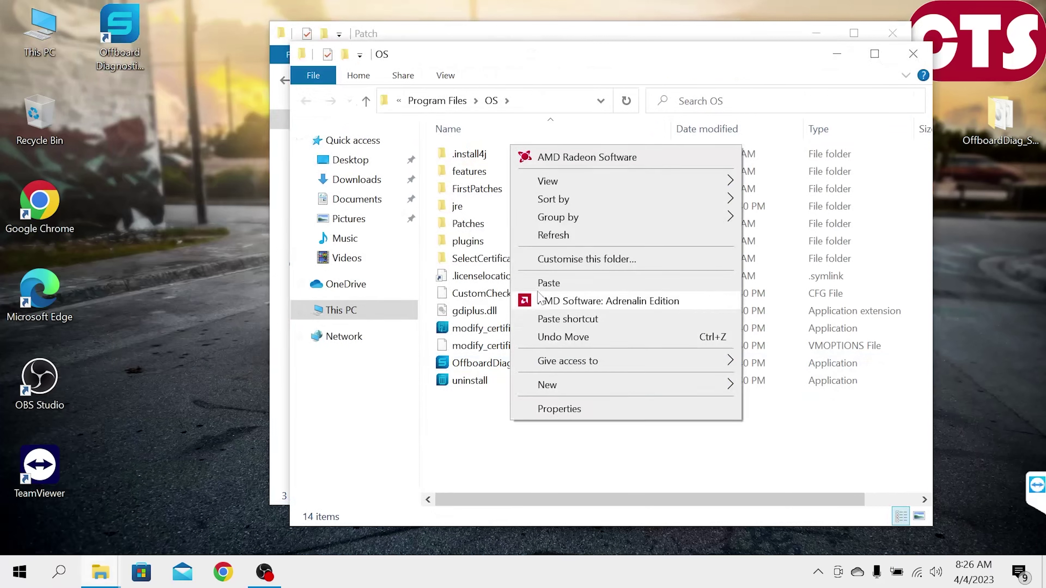
click(572, 283)
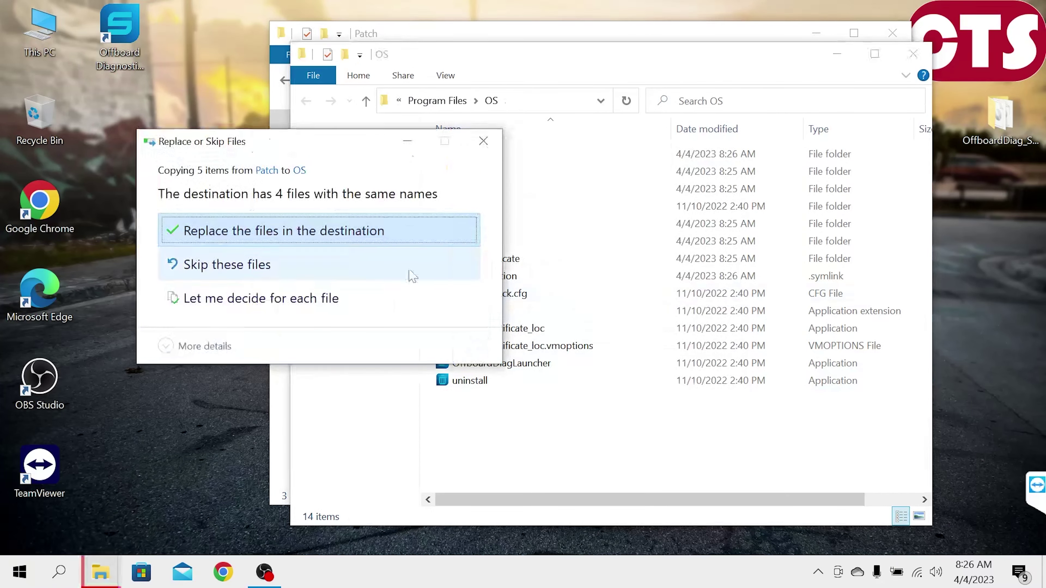
click(270, 233)
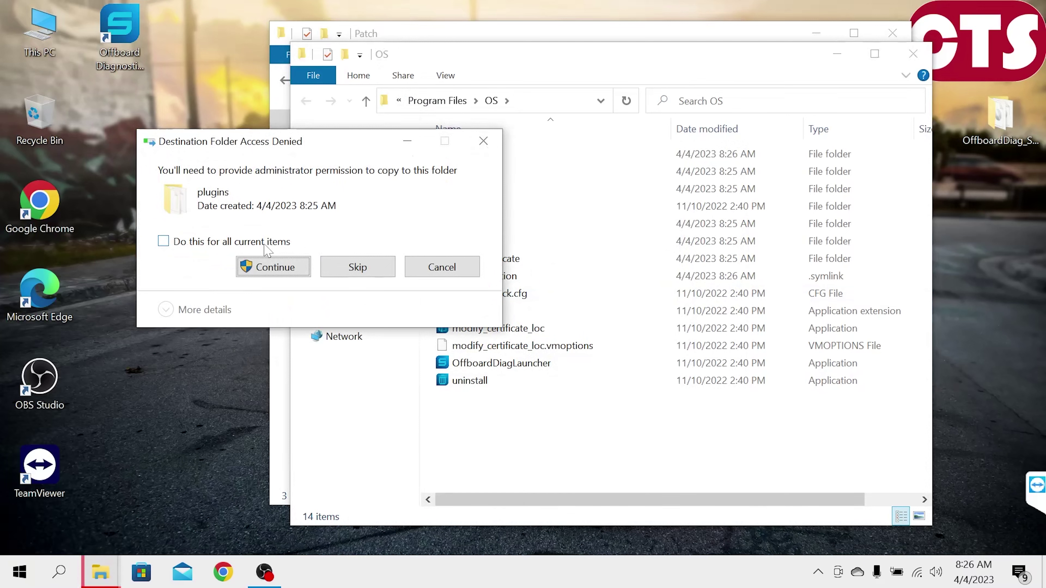
click(264, 244)
click(273, 266)
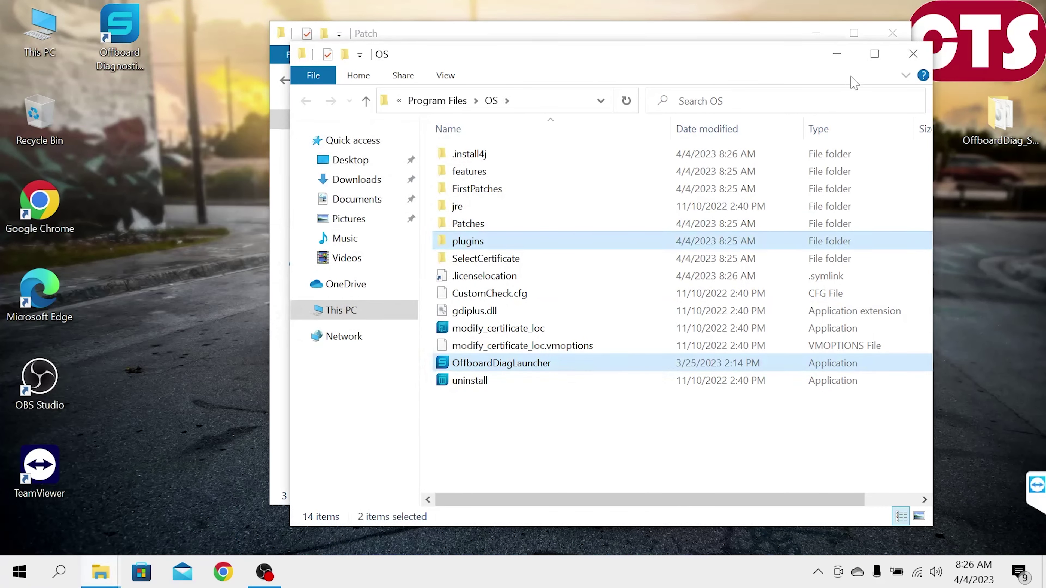
click(912, 54)
click(817, 37)
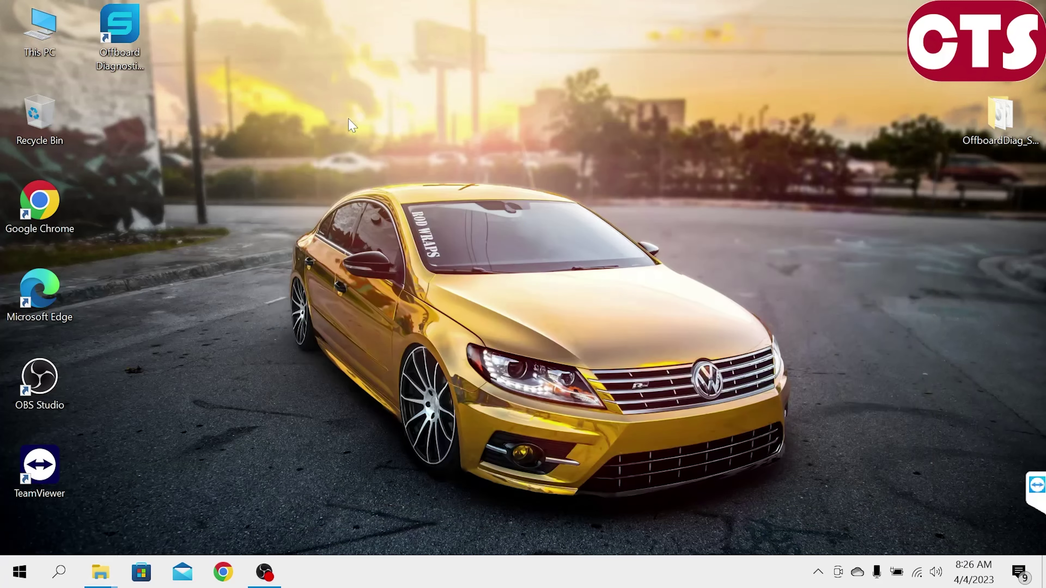
Run the Offboard Diagnostic Information System shortcut as administrator and allow it to start despite the SmartScreen warning
right_click(125, 33)
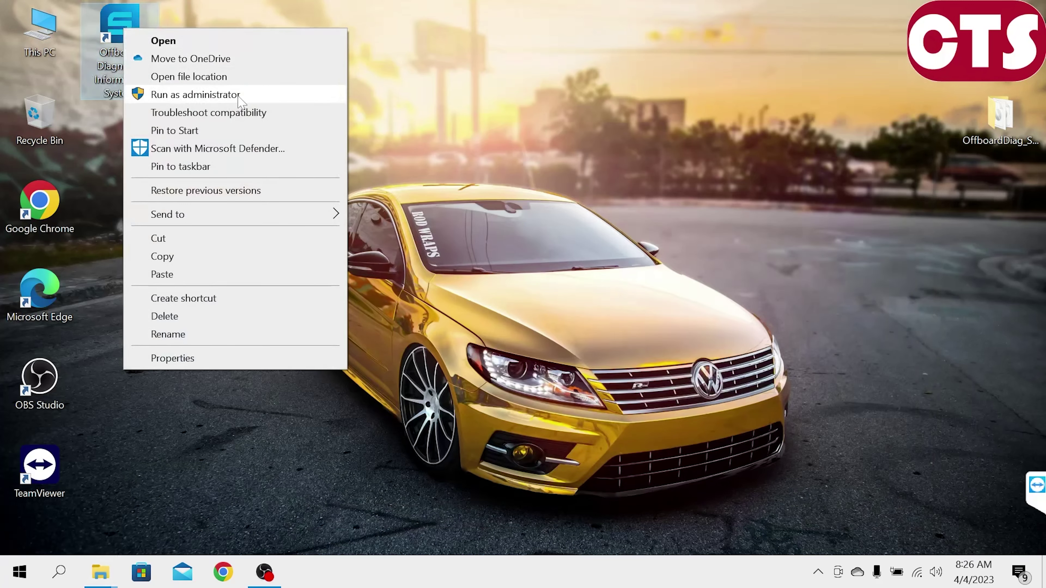
click(246, 100)
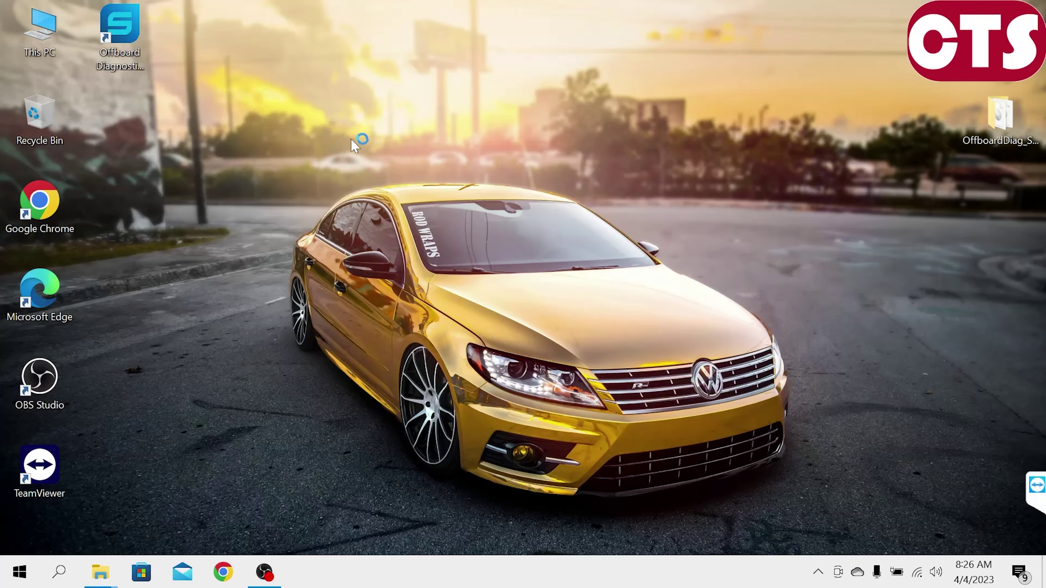
click(355, 173)
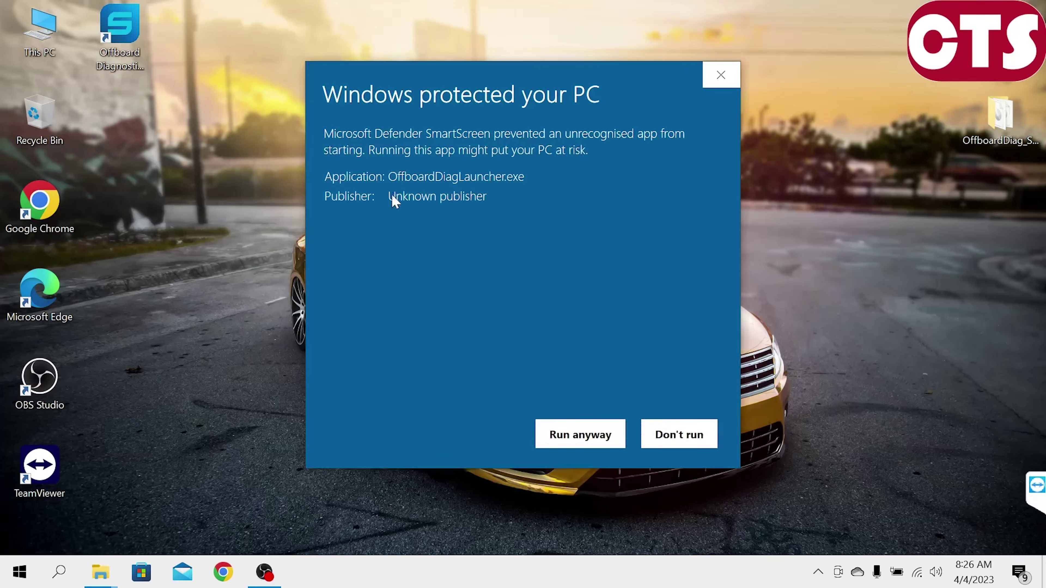
click(560, 435)
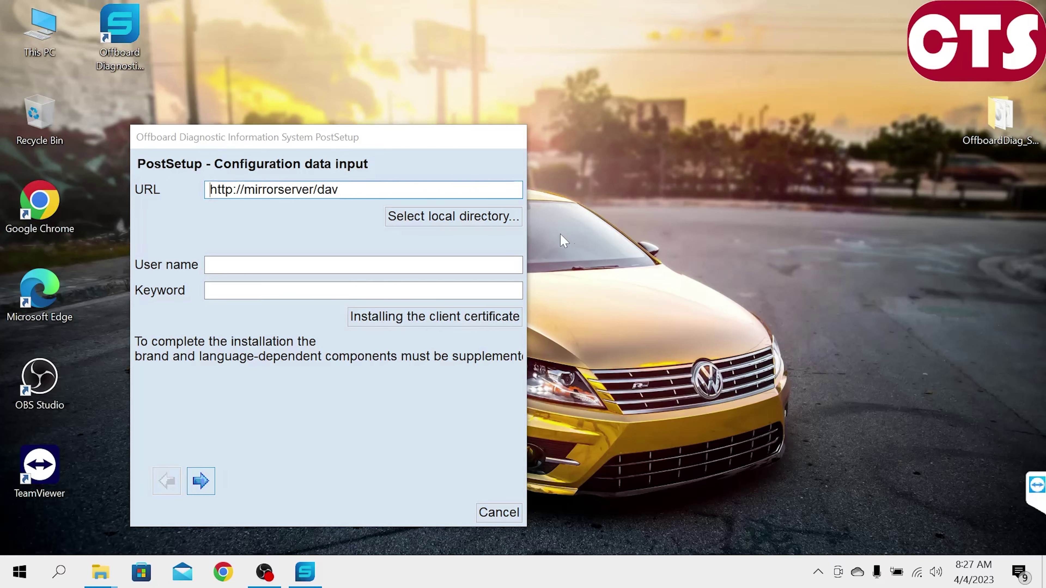
Mount the disc image 3. PostSetup_110000.301.20 from the desktop's OffboardDiag_Service_11 folder
double_click(996, 124)
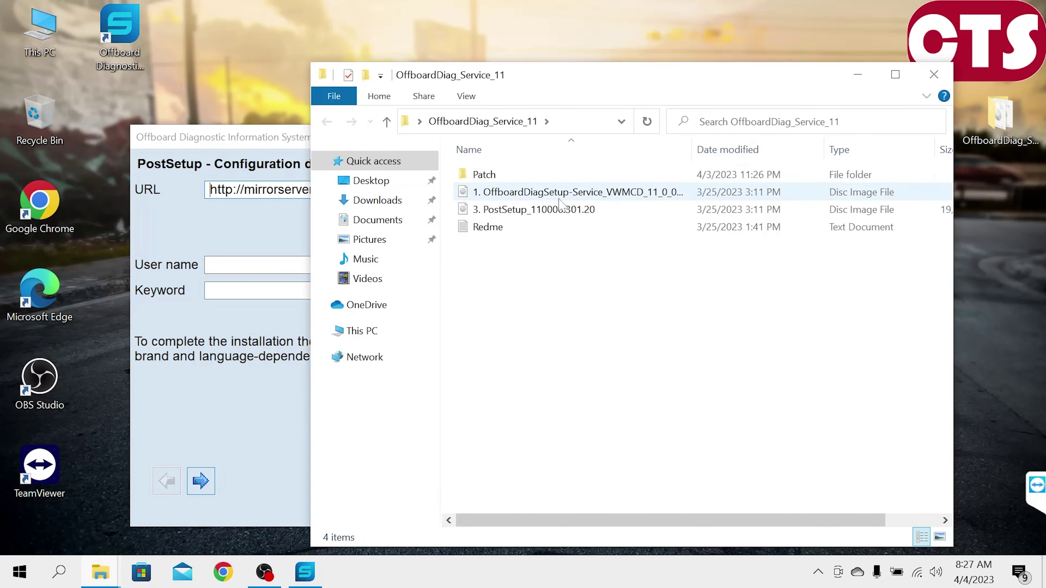
double_click(559, 209)
click(568, 307)
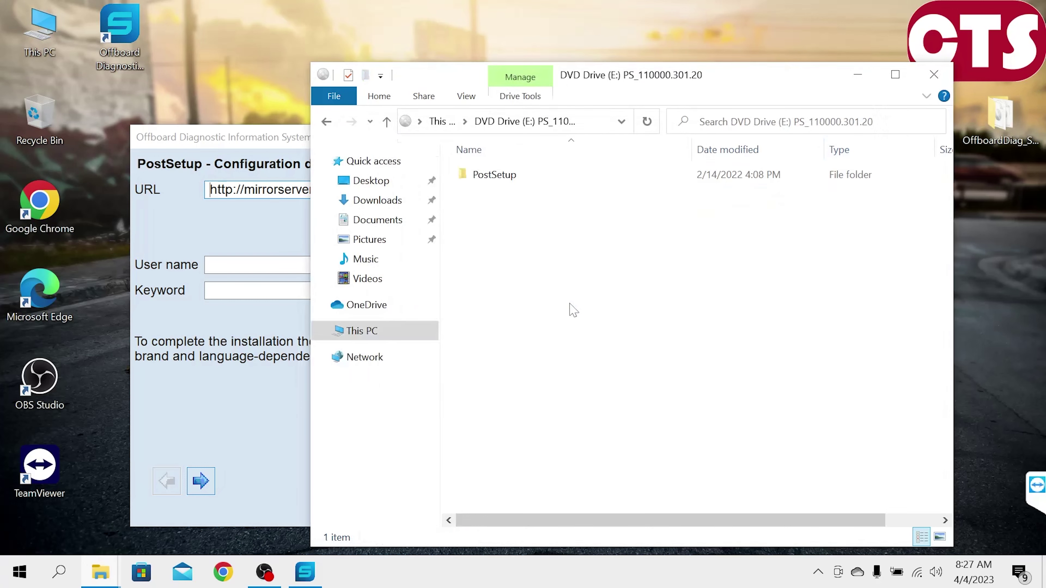
Try to use the root of DVD drive E: PS_110000.301.20 as the local directory for the PostSetup configuration
click(278, 227)
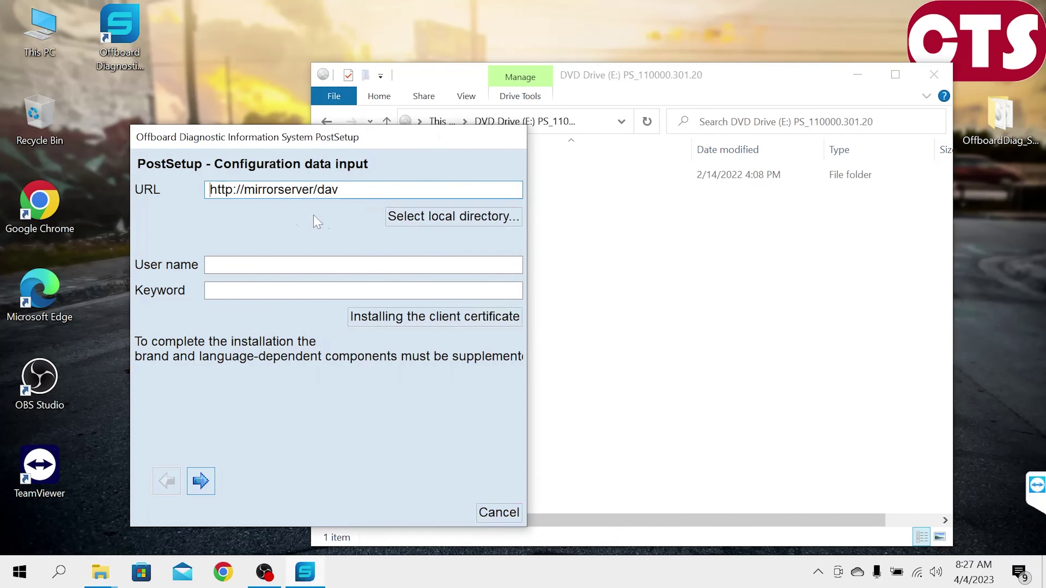
click(395, 216)
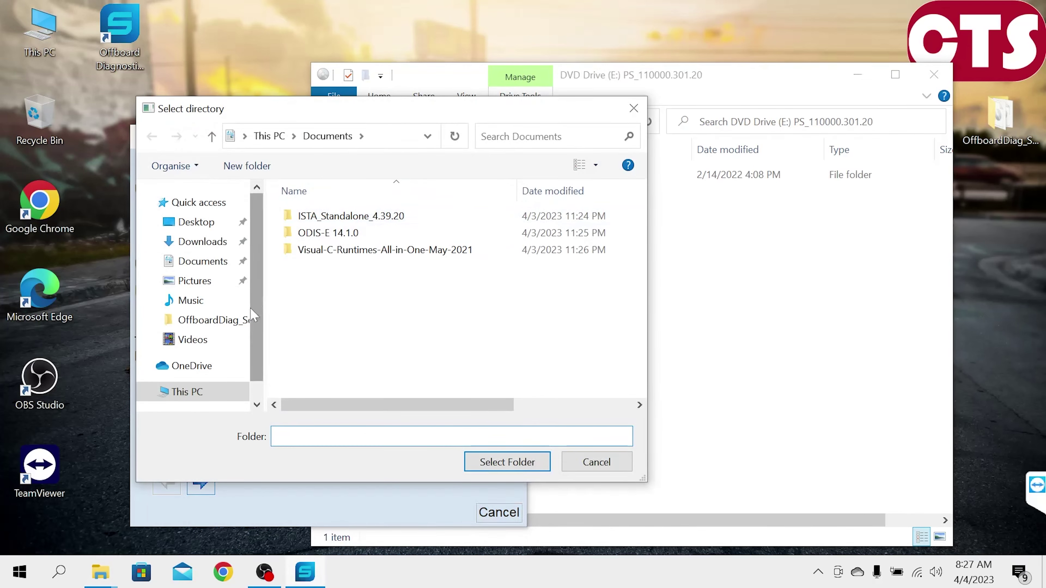
click(185, 391)
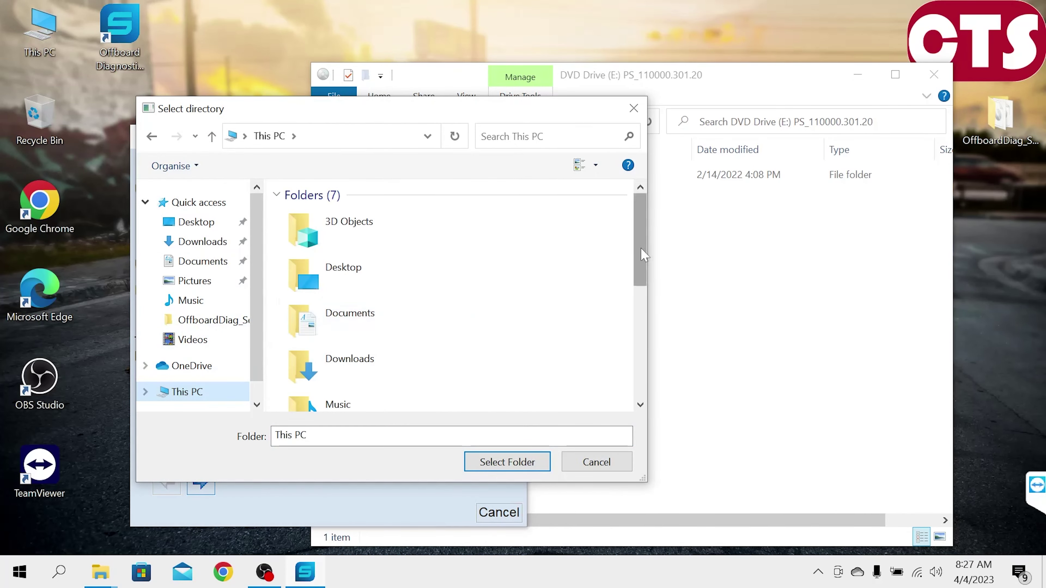
drag(643, 256, 639, 373)
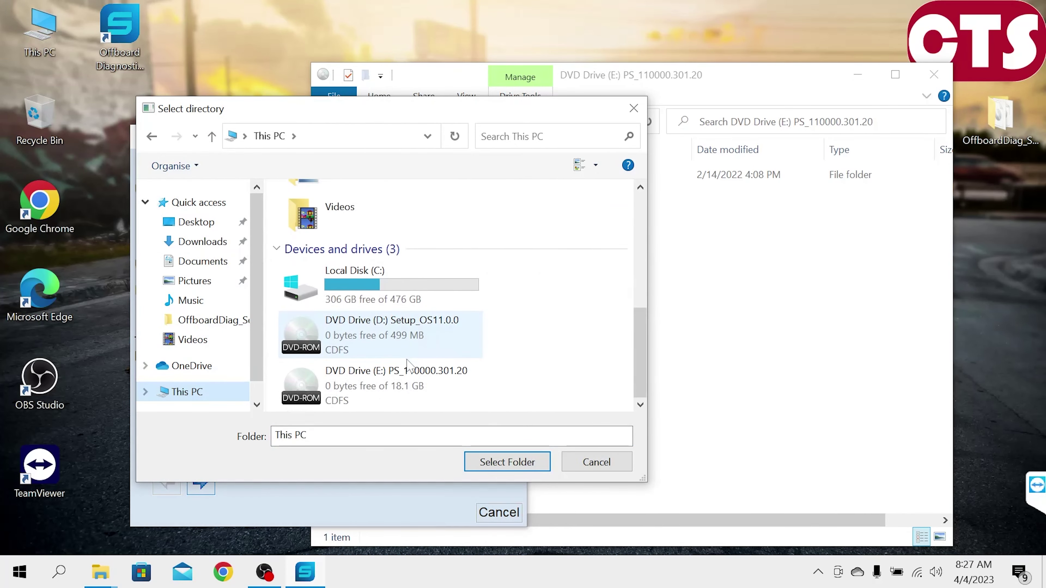
click(407, 370)
click(506, 462)
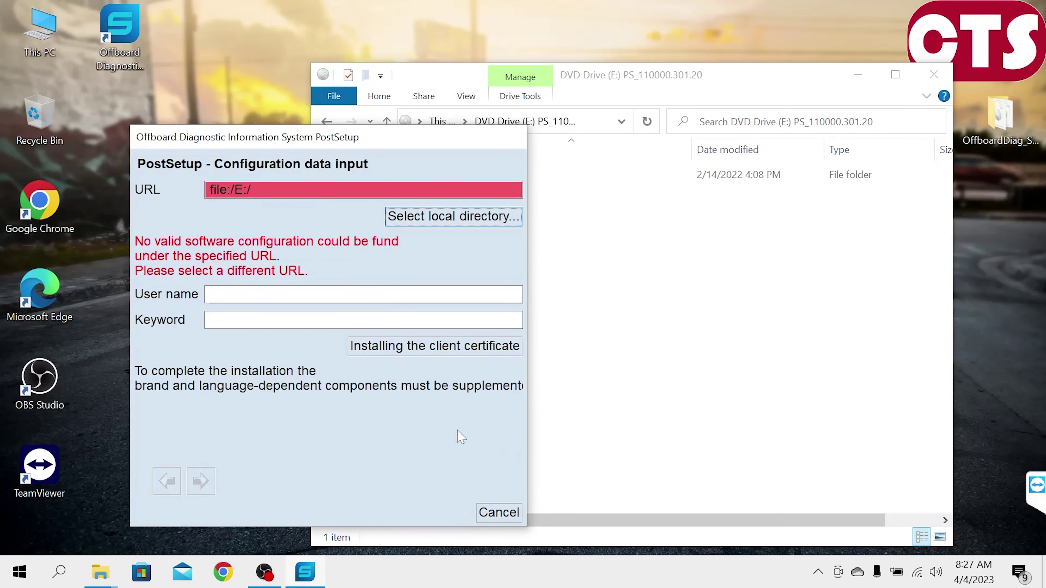
Set the PostSetup configuration's local directory to the PostSetup folder on DVD drive E:
click(441, 222)
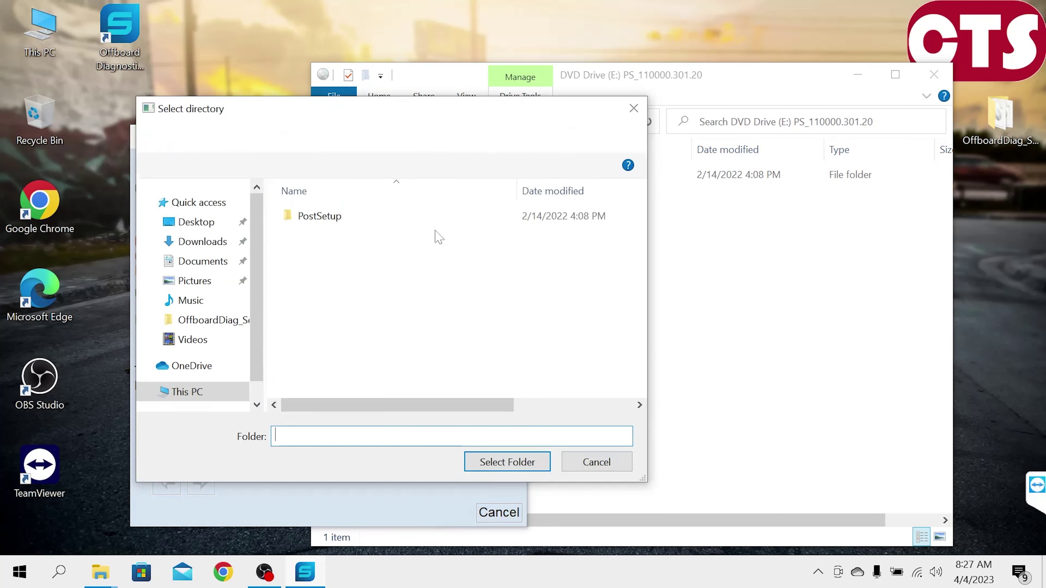
click(327, 227)
click(505, 462)
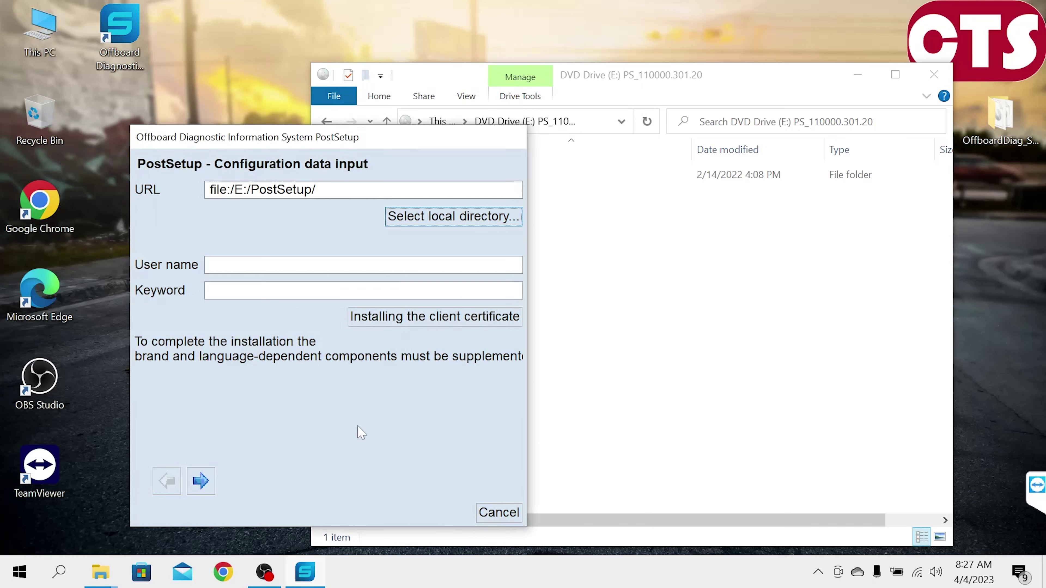
Continue PostSetup with English (US) as the installed language and start downloading update 110000.301.20 (11.0.0), minimizing the DVD drive window
click(201, 481)
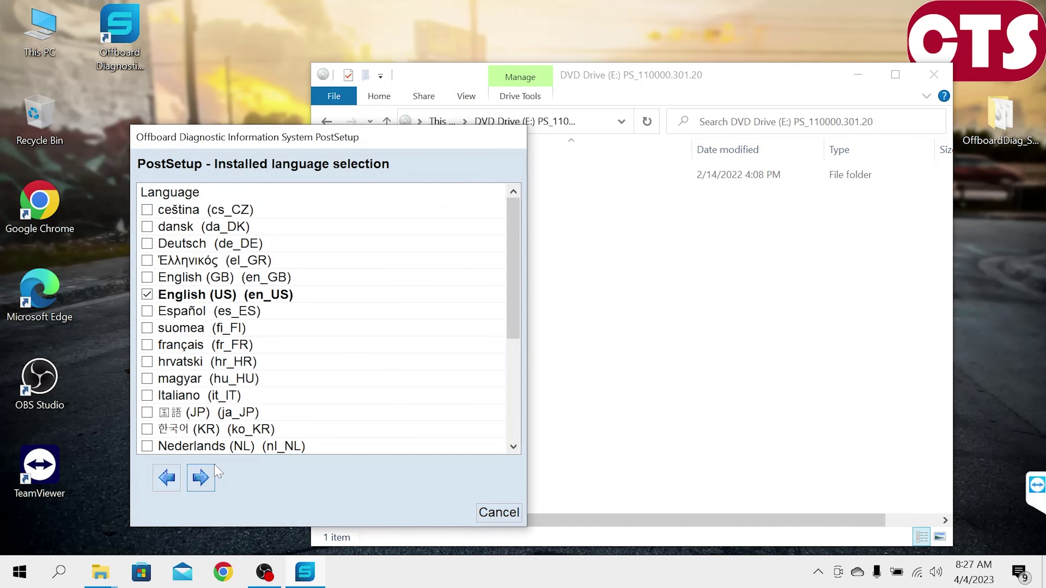
click(205, 483)
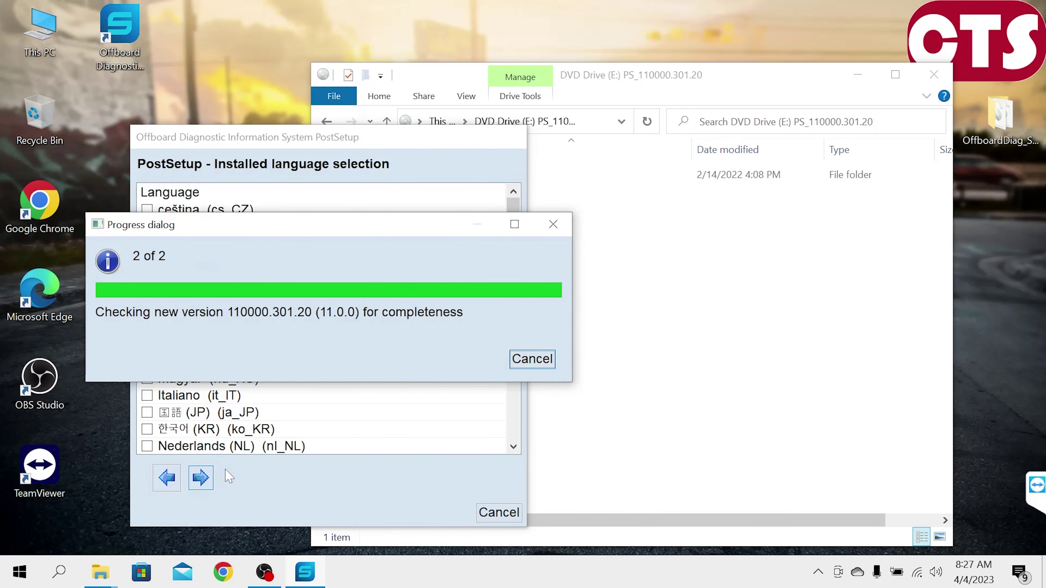
click(204, 480)
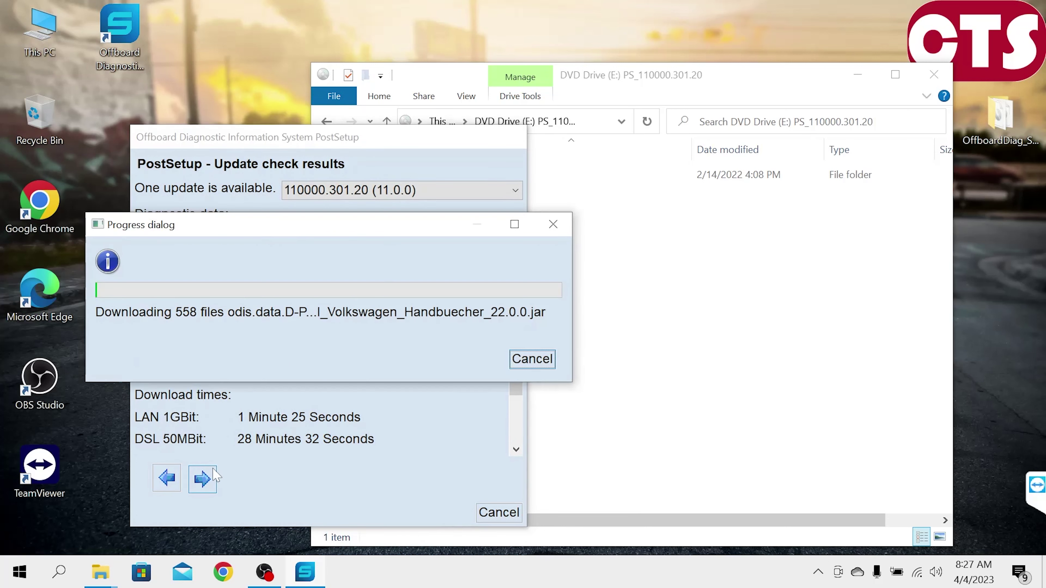
click(857, 77)
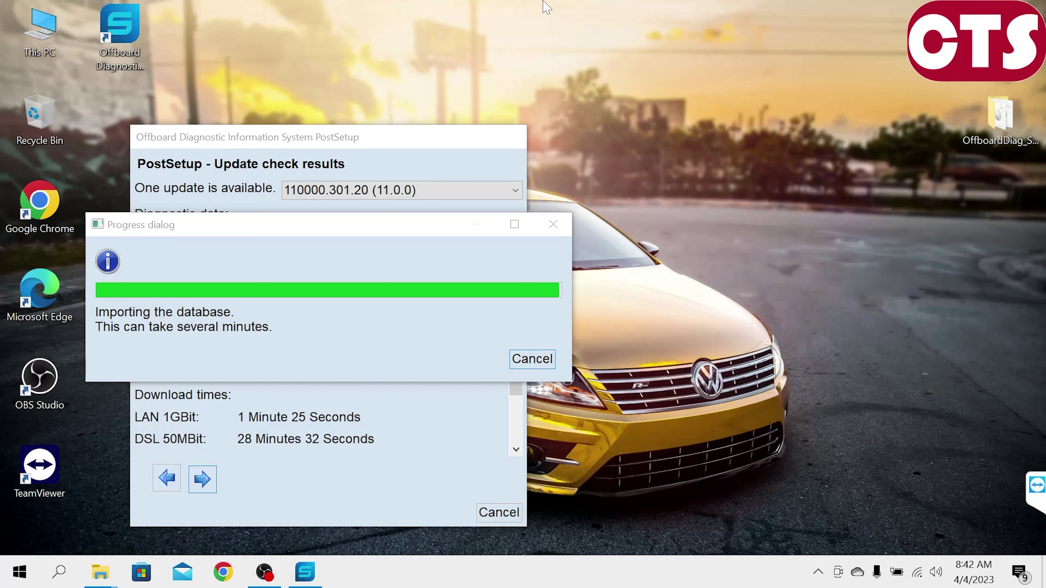
Restart the operating system immediately to continue the Offboard Diagnostic Information System update
click(1018, 525)
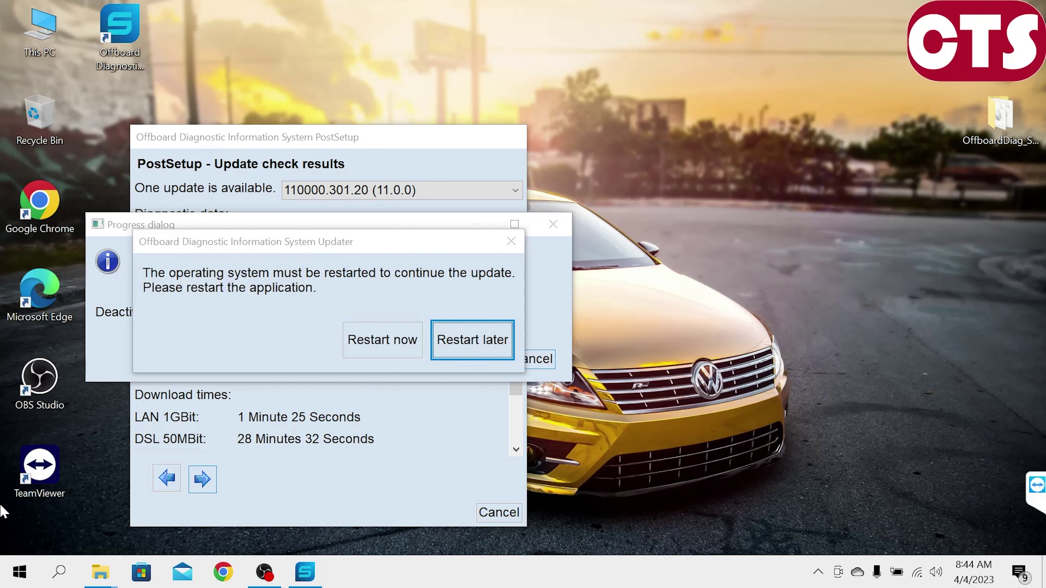
click(381, 344)
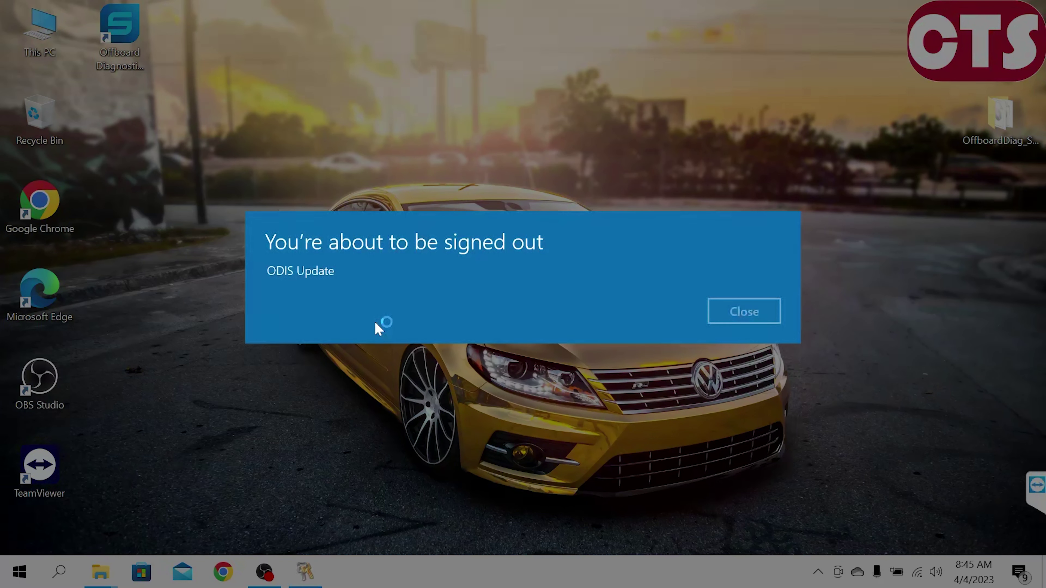
click(766, 321)
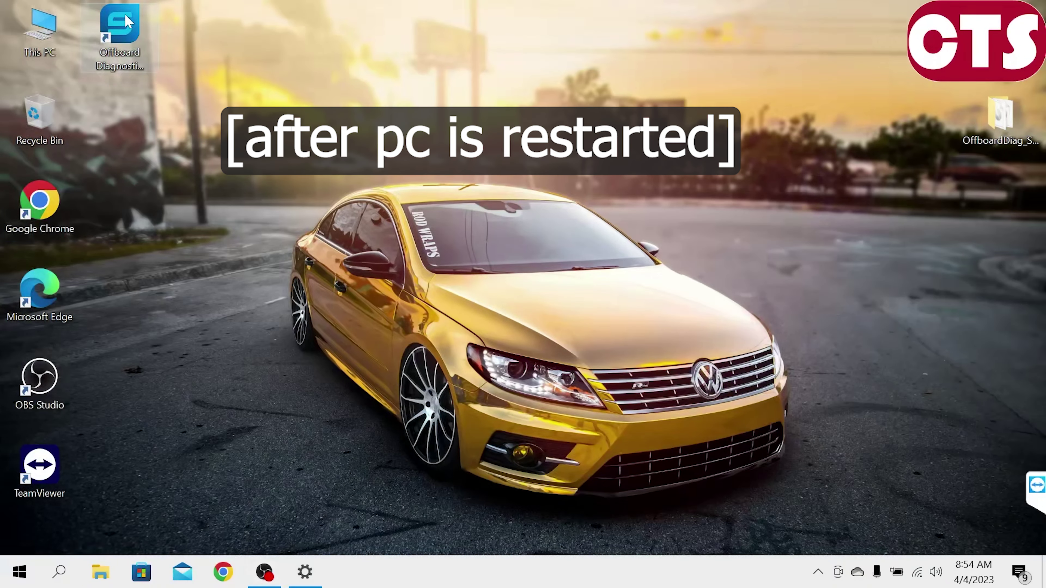
Run the desktop's Offboard Diagnostic Information System shortcut as administrator and allow OffboardDiagLauncher.exe to start despite the SmartScreen warning
right_click(126, 15)
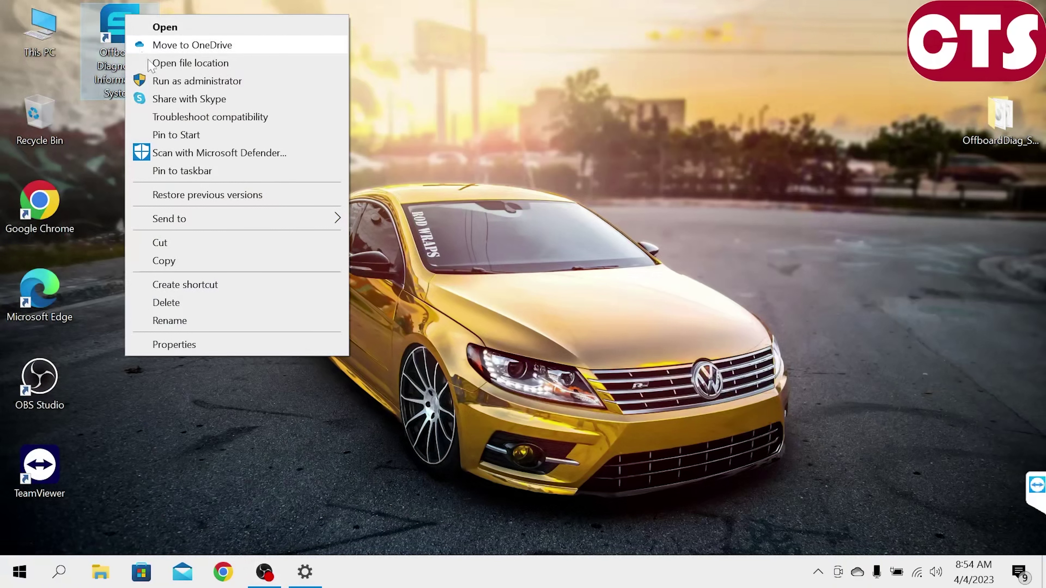
click(171, 81)
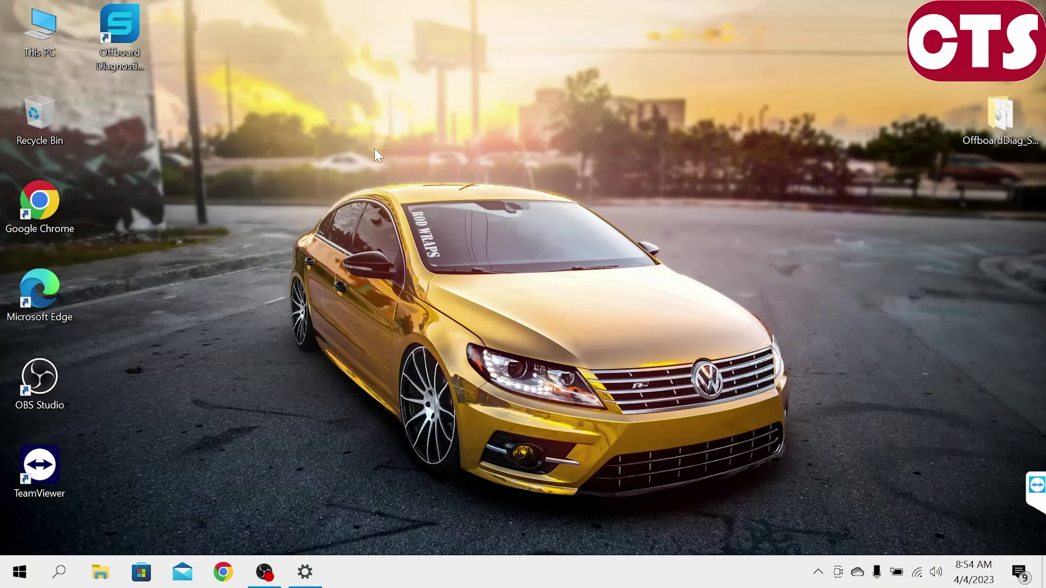
click(373, 169)
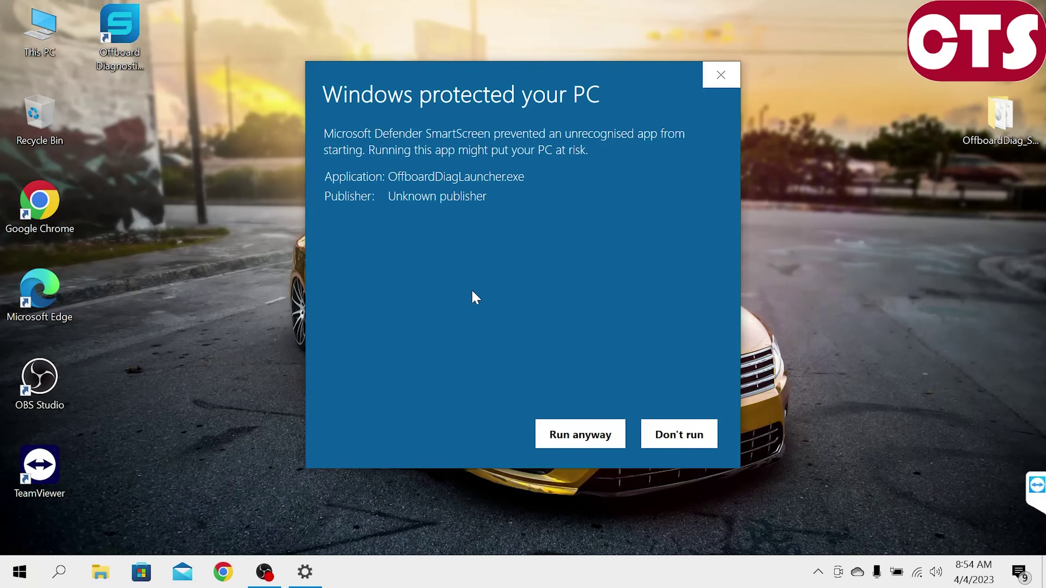
click(565, 435)
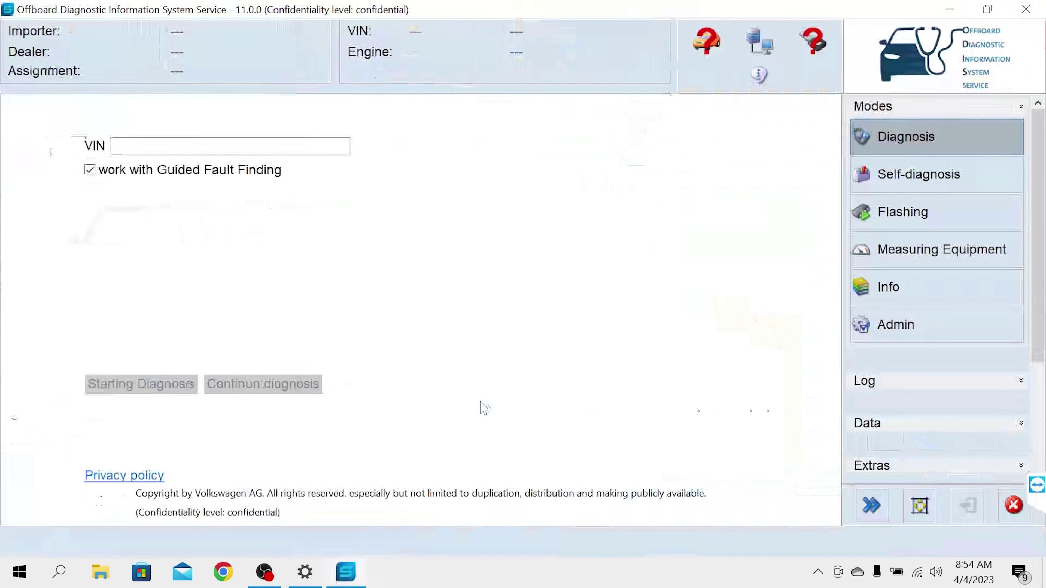
Close the startup release notes, read the warnings/notes through to the end, and accept them
click(638, 305)
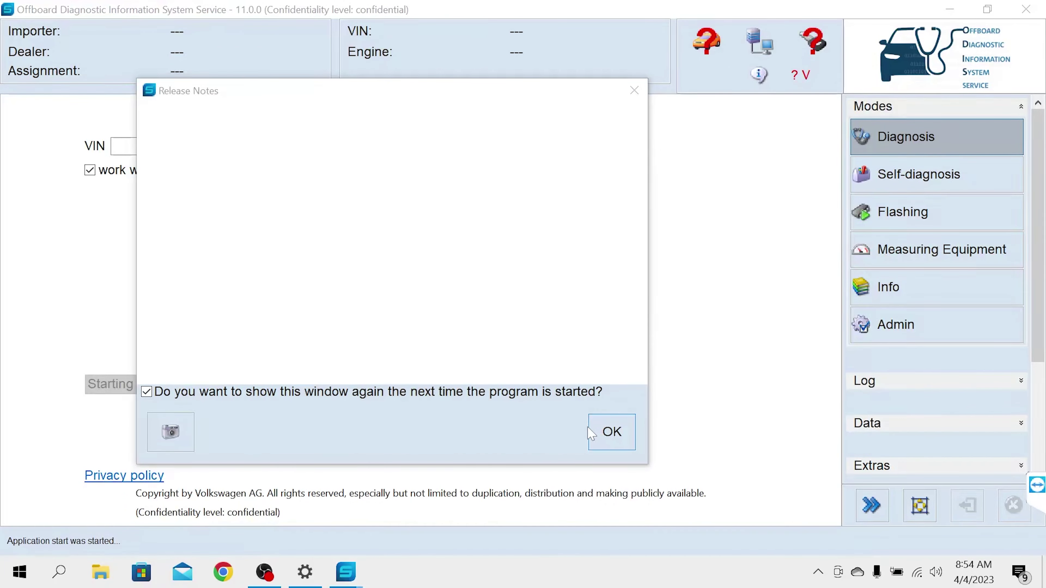
click(608, 435)
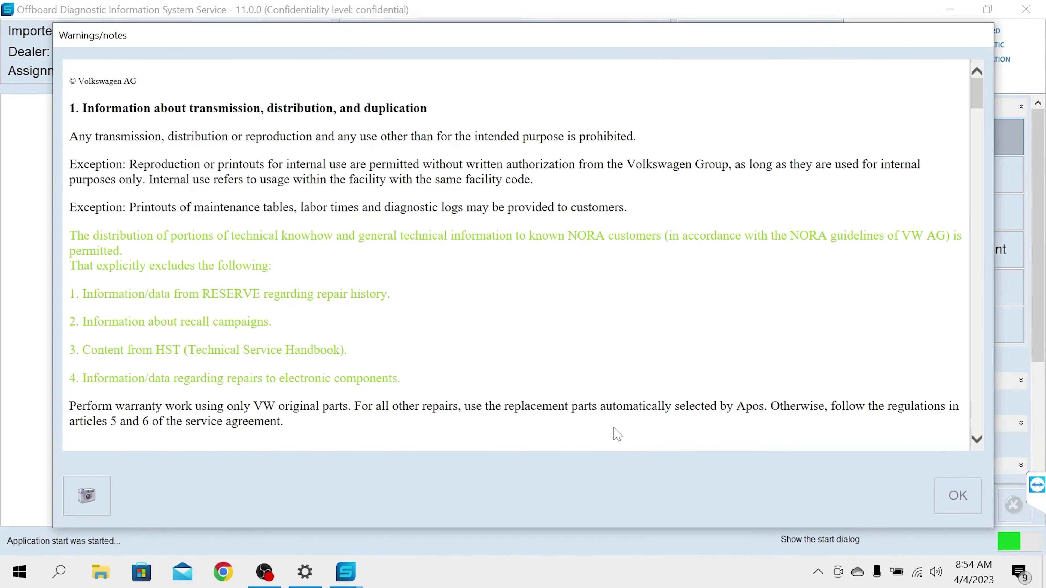
drag(977, 97, 979, 457)
click(958, 495)
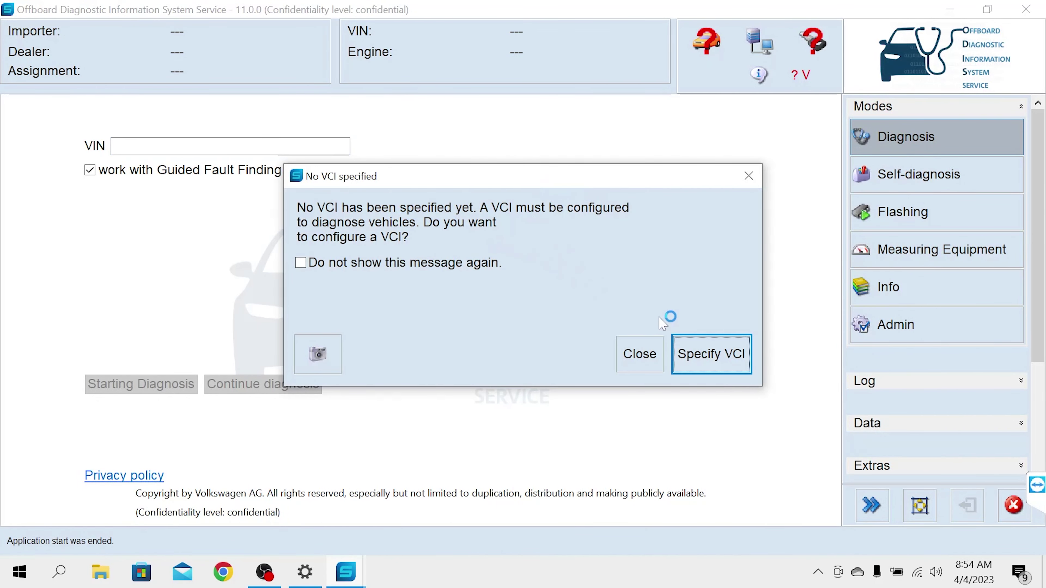
Decline configuring a VCI and exit Offboard Diagnostic Information System Service
click(645, 358)
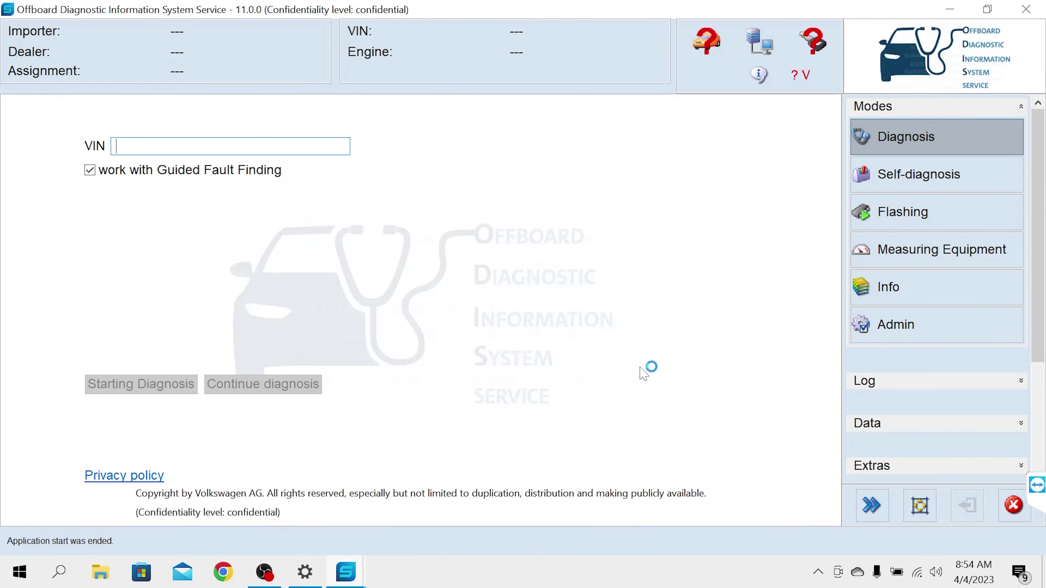
click(1025, 9)
click(680, 318)
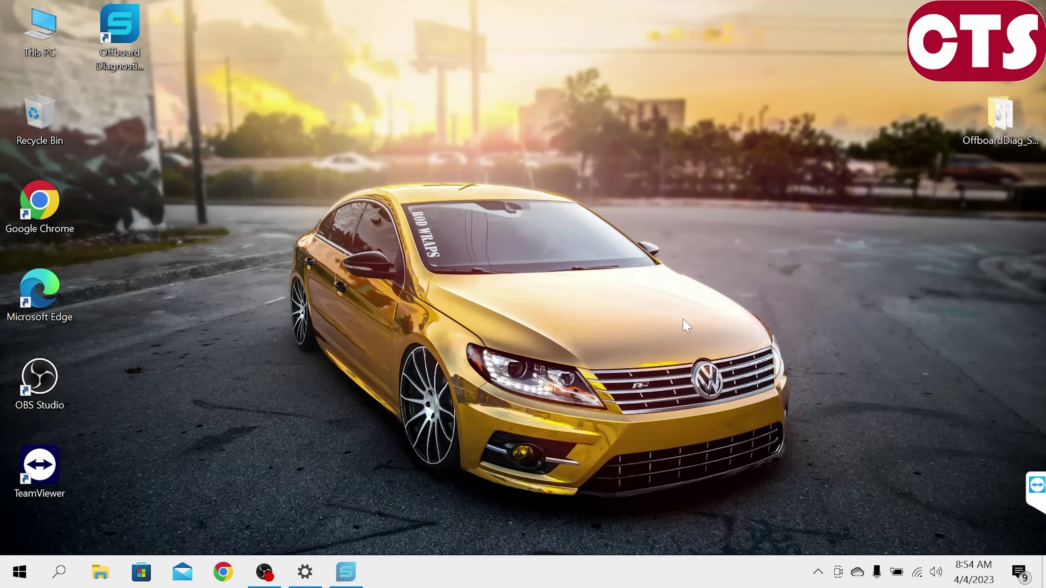